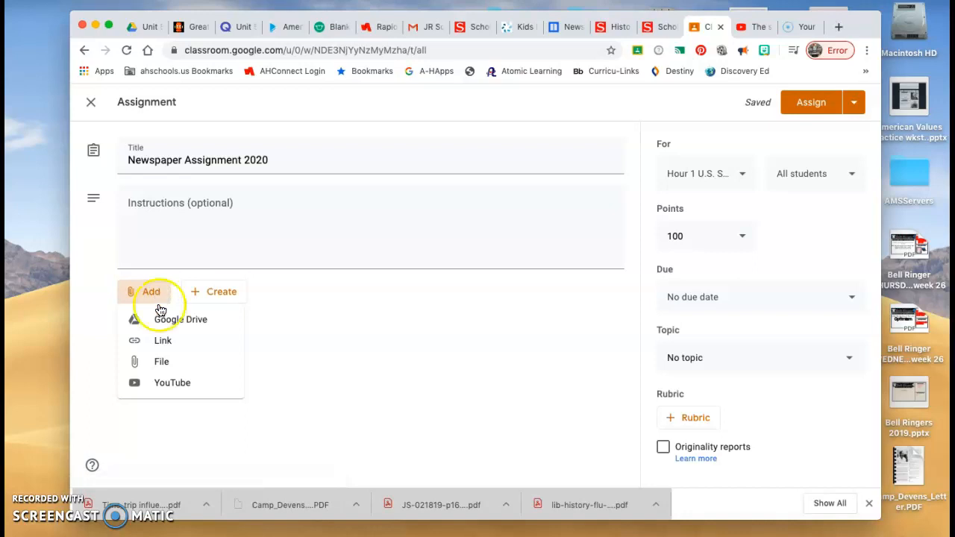
Upload lib-history-flu-pandemic-1918-38472-article_only.pdf from the desktop and attach it to the Newspaper Assignment 2020 assignment.
click(173, 362)
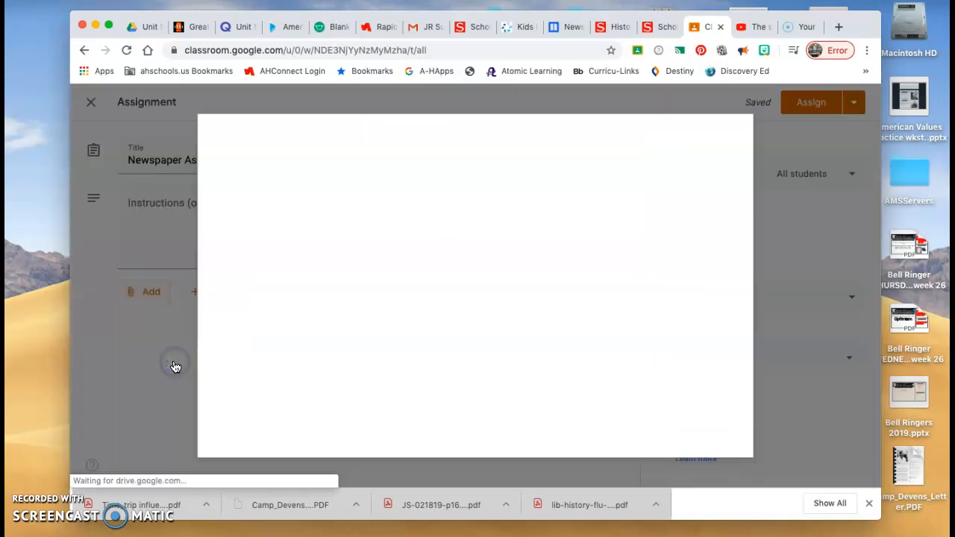
drag(865, 29, 774, 8)
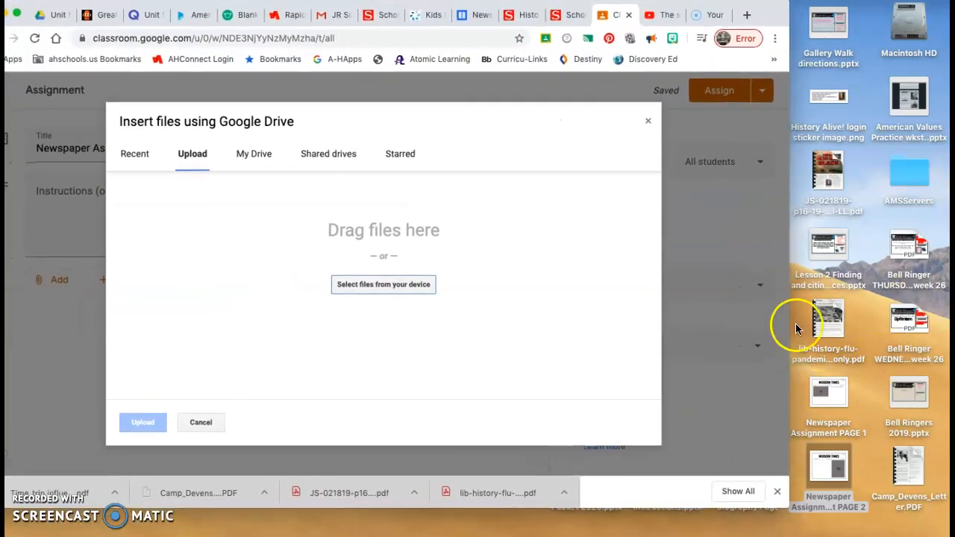
drag(823, 315, 426, 312)
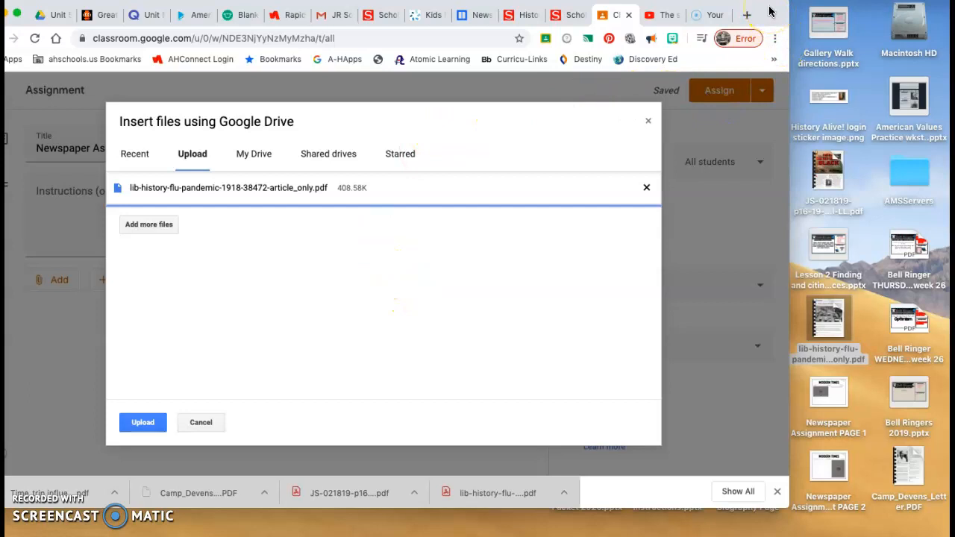
drag(776, 13, 815, 25)
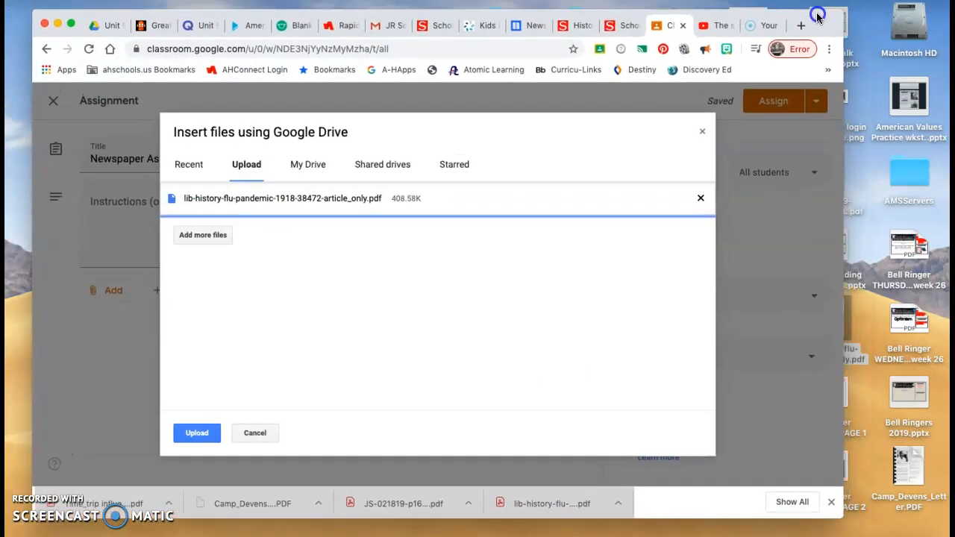
click(197, 439)
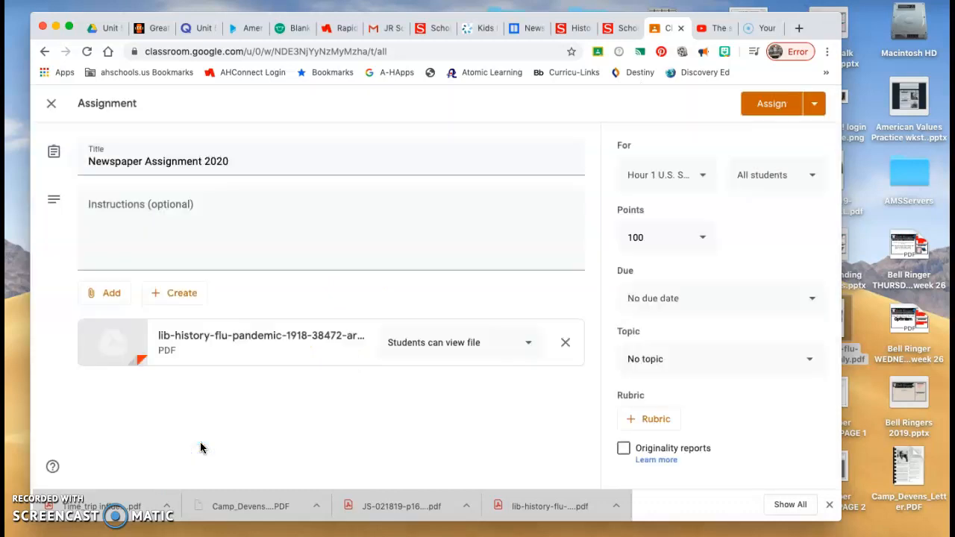
click(265, 342)
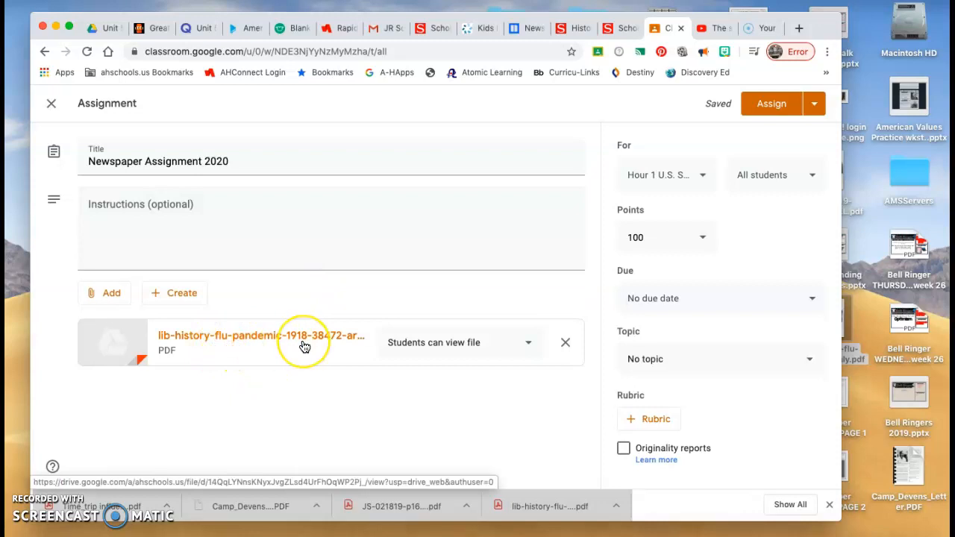
Copy the web address of the open YouTube video "The story of the 1918 flu pandemic" for attaching to the assignment.
click(108, 296)
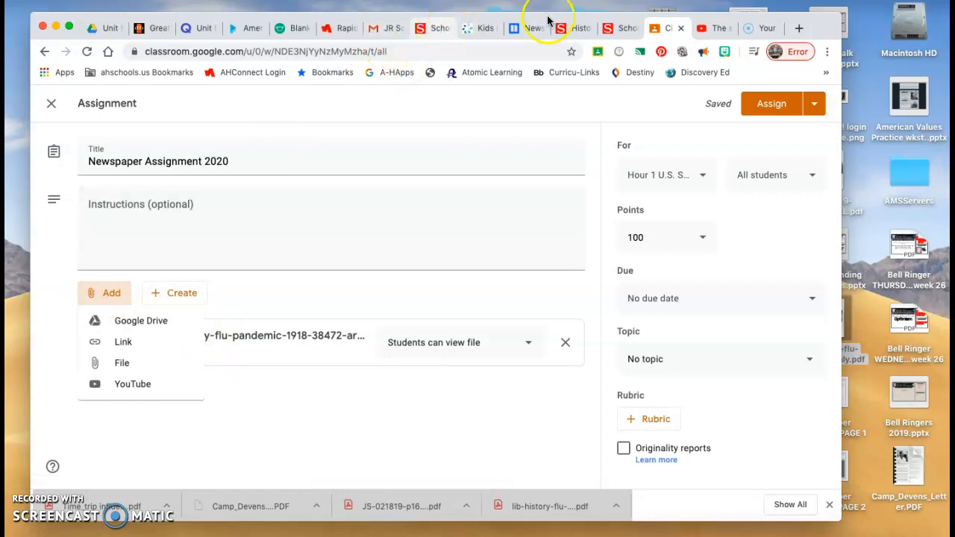
click(710, 27)
scroll(282, 295, down, 1)
scroll(281, 292, up, 1)
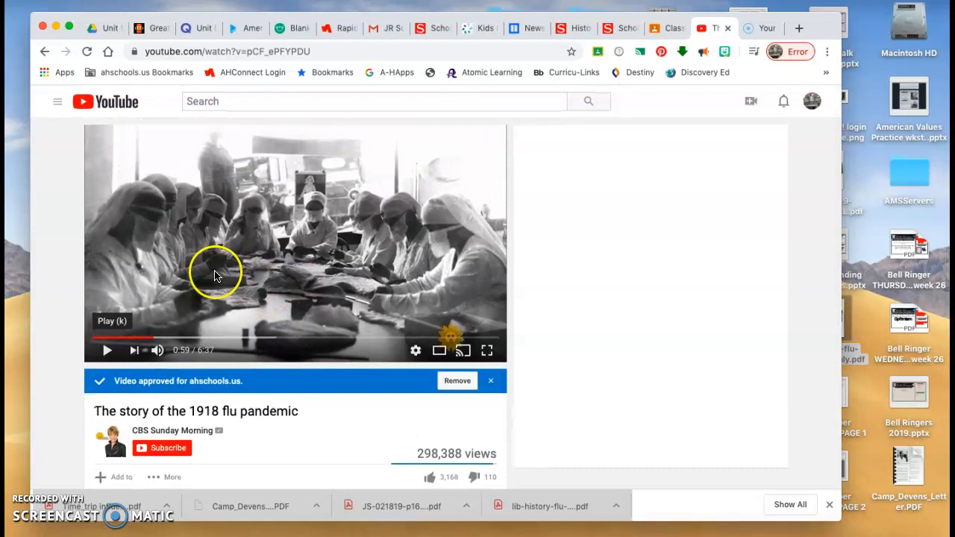
click(196, 51)
key(super+c)
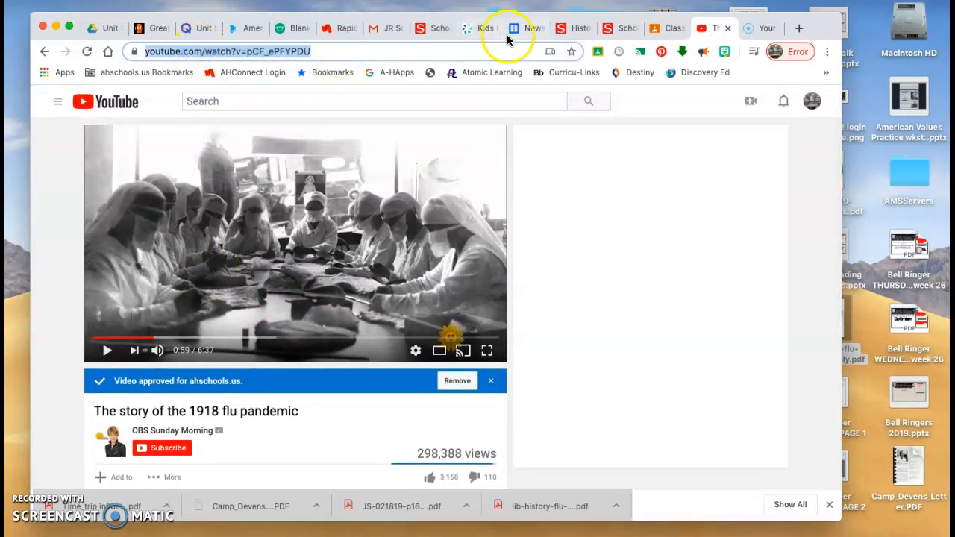
Attach the YouTube video "The story of the 1918 flu pandemic" to the assignment by searching for its copied address.
click(663, 28)
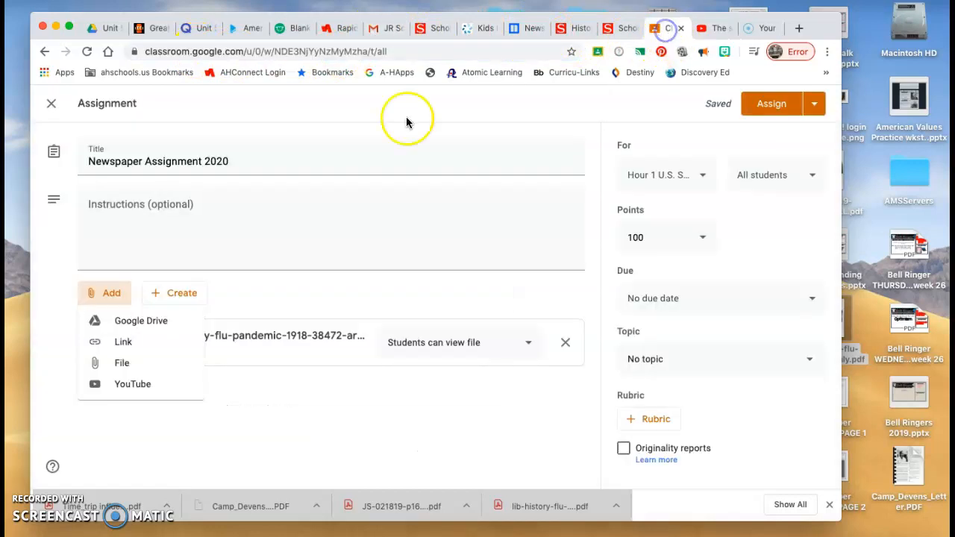
click(129, 388)
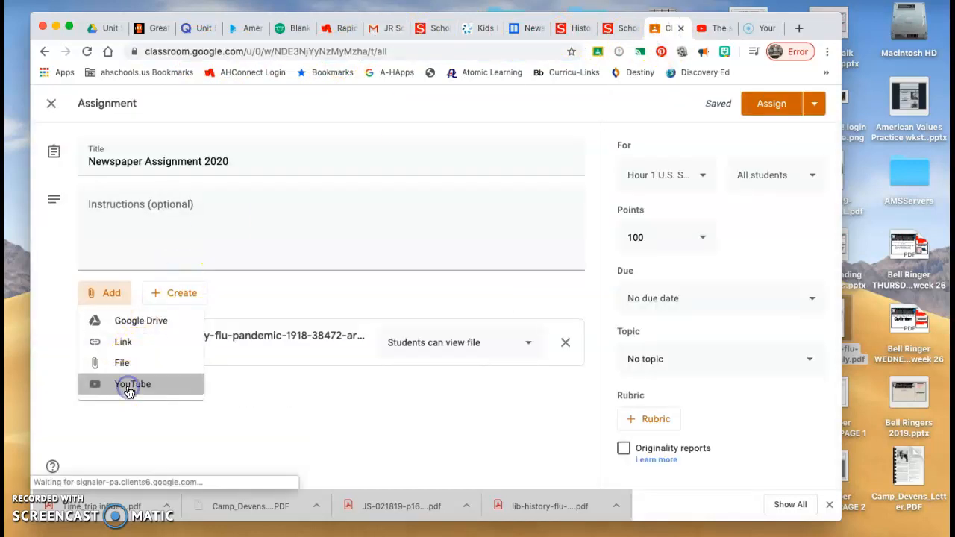
click(285, 214)
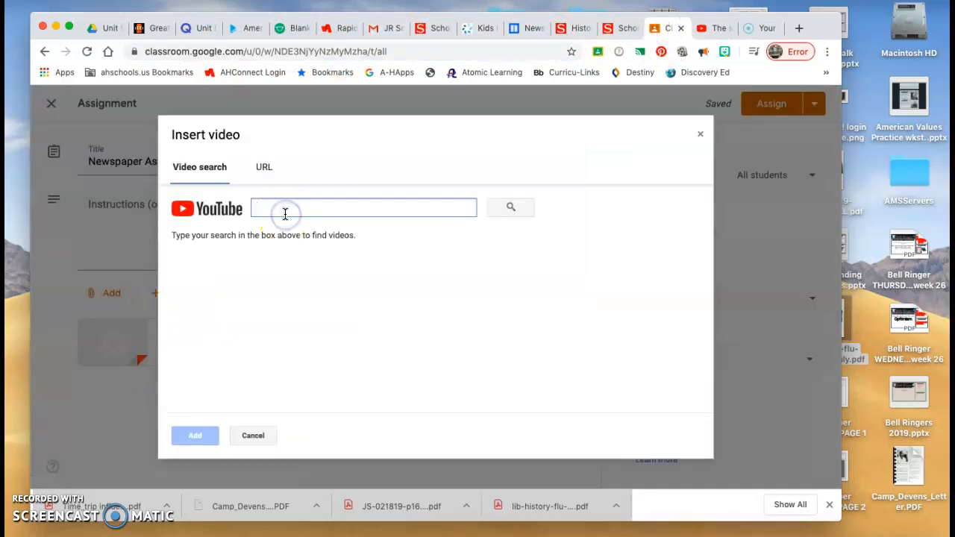
key(super+v)
click(496, 210)
click(362, 258)
click(193, 441)
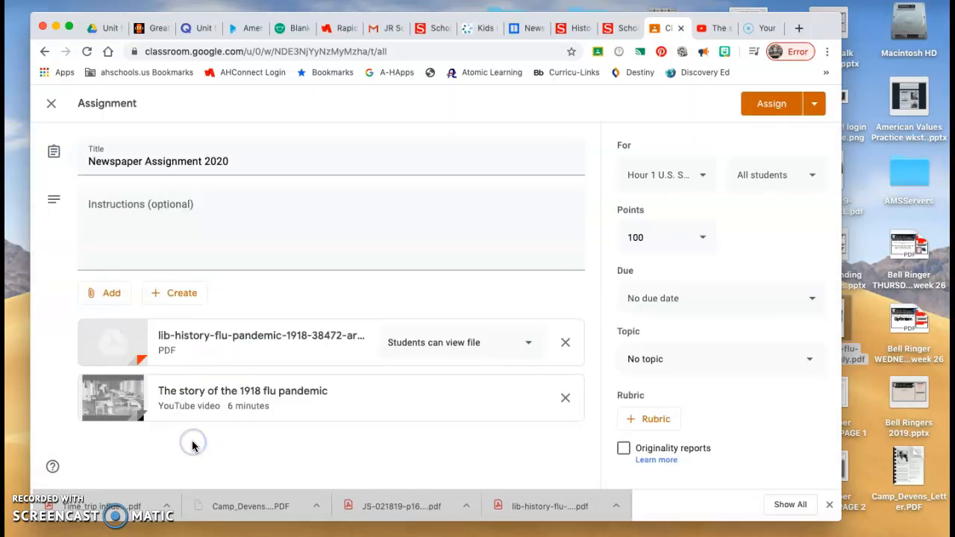
Attach the Newspaper Assignment 2020 slides from the recent Google Drive files to the assignment.
click(120, 292)
click(137, 328)
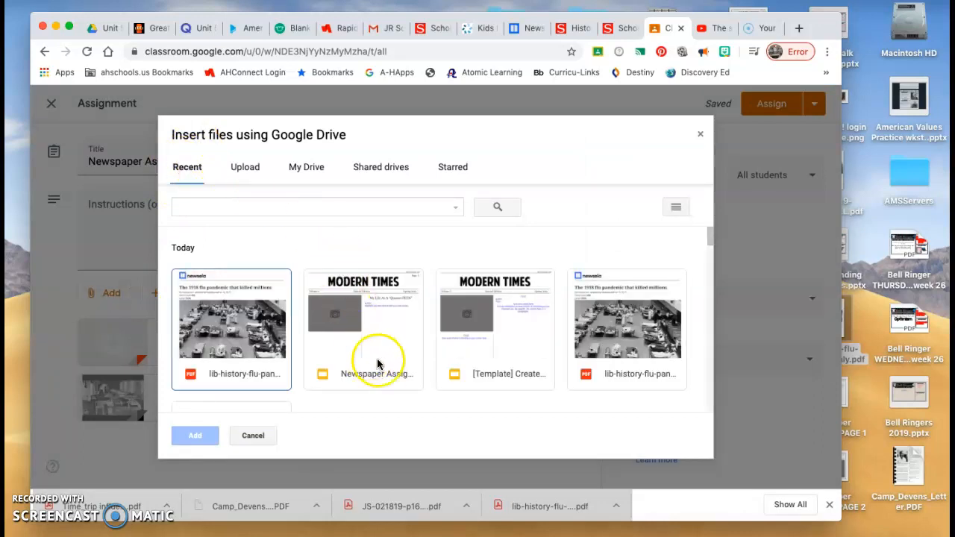
click(374, 364)
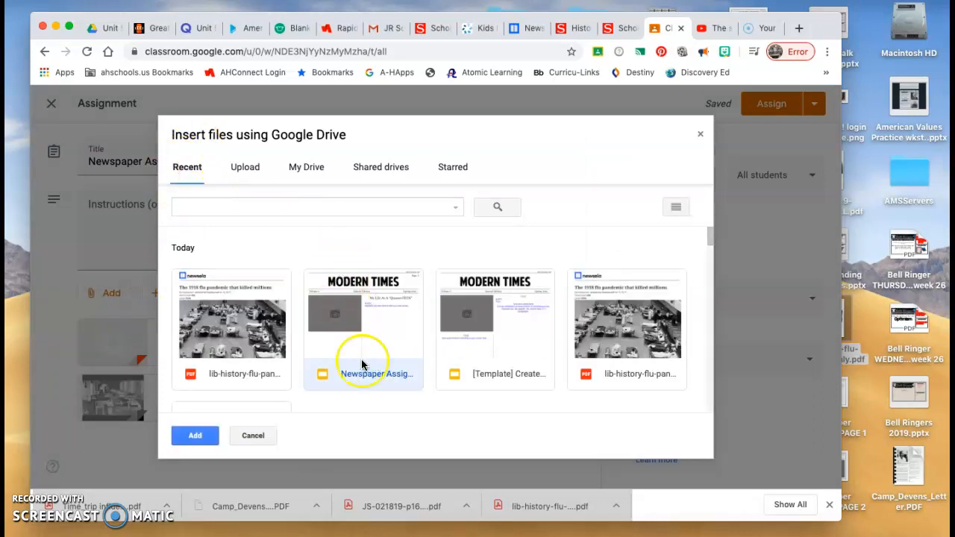
click(187, 439)
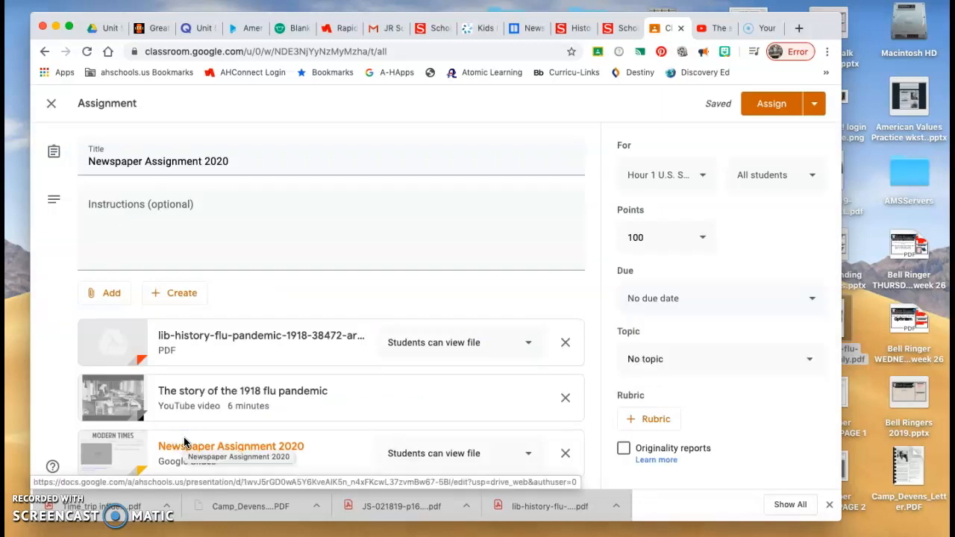
Set the attached Newspaper Assignment 2020 slides to "Make a copy for each student".
scroll(281, 288, down, 1)
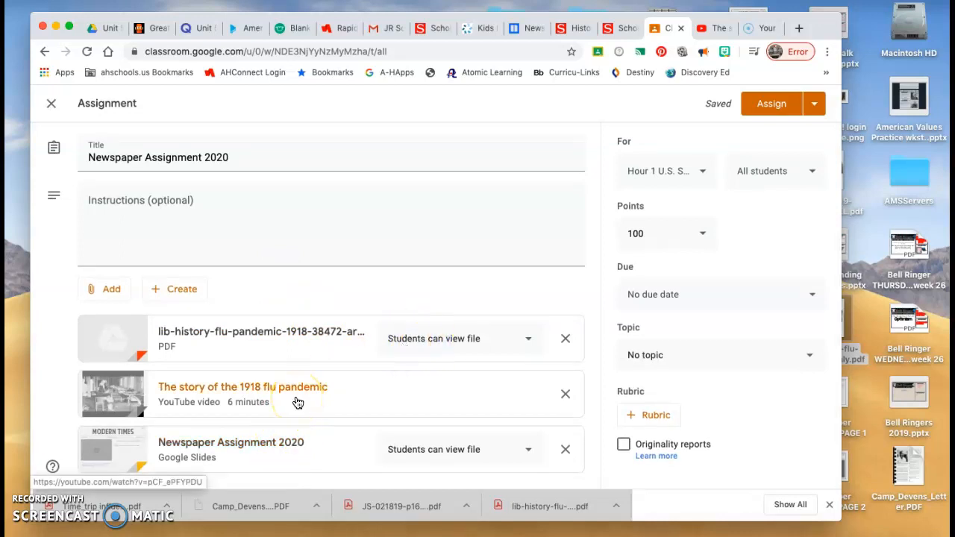
click(529, 453)
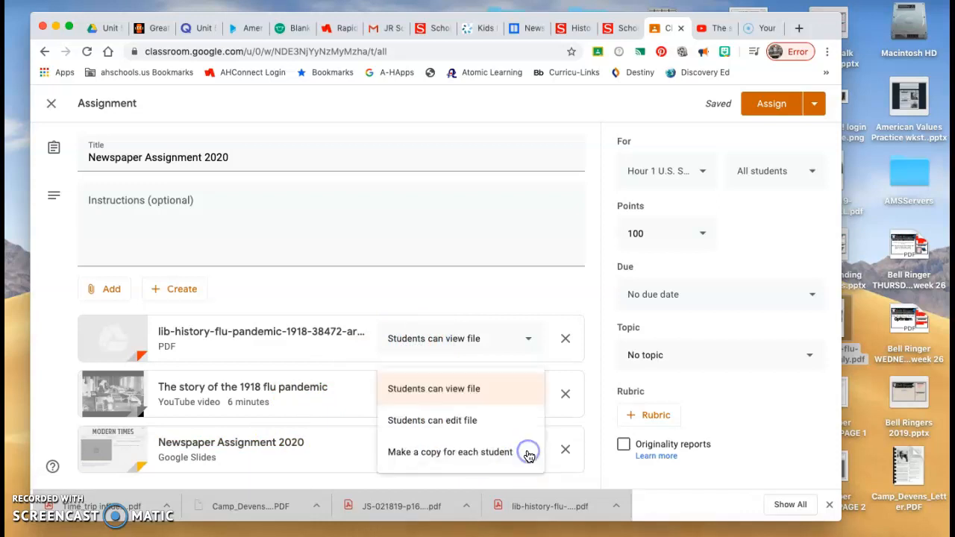
click(451, 453)
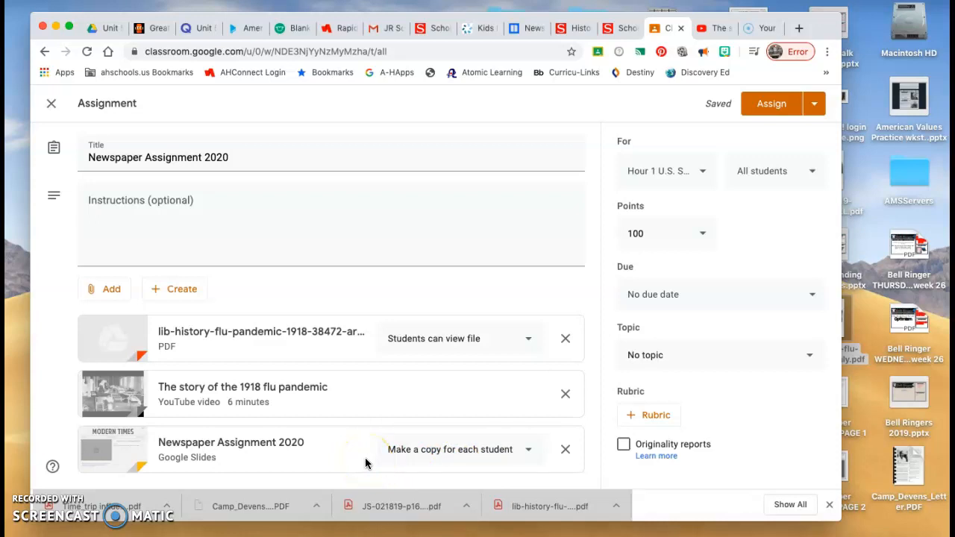
click(390, 457)
Restrict the assignment to a single student, the third from last in the class list, instead of all students.
click(795, 171)
click(680, 117)
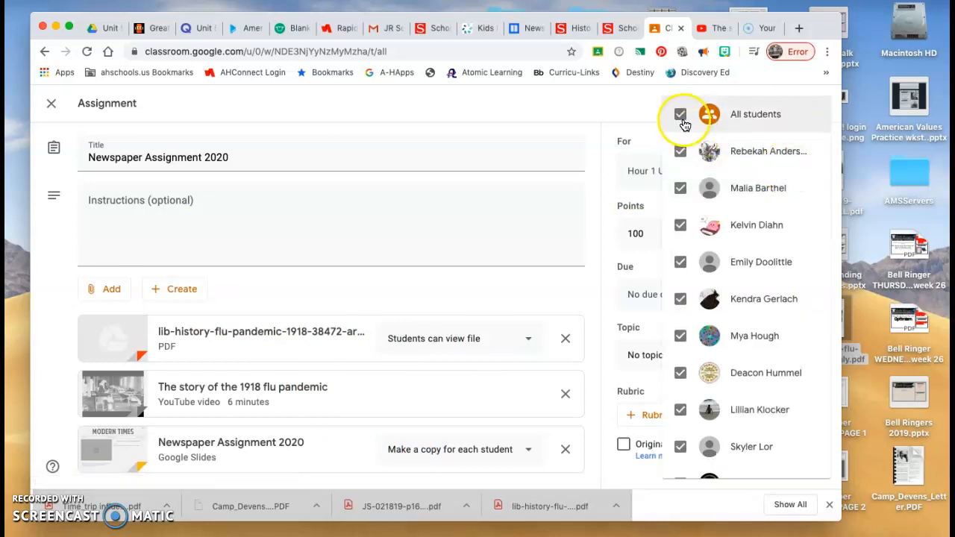
scroll(712, 280, down, 5)
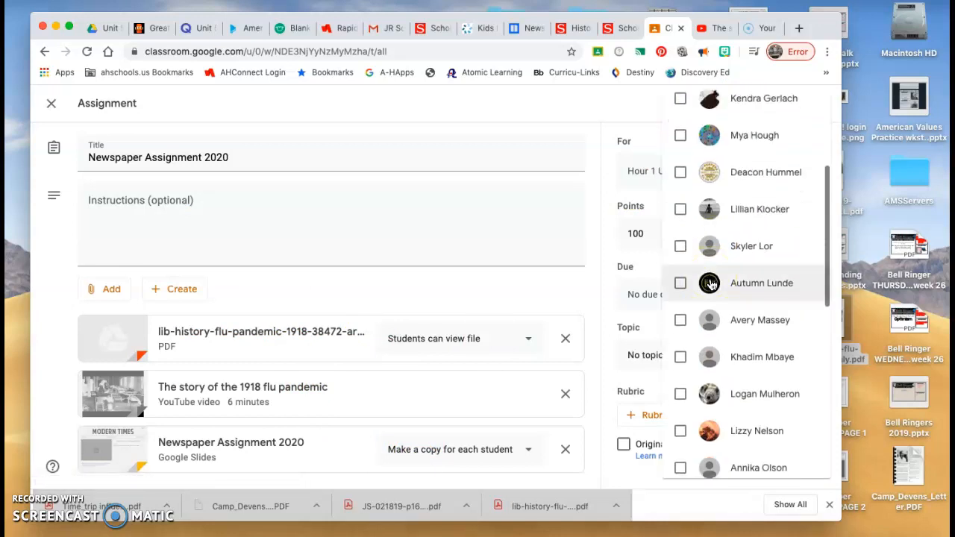
scroll(711, 284, down, 2)
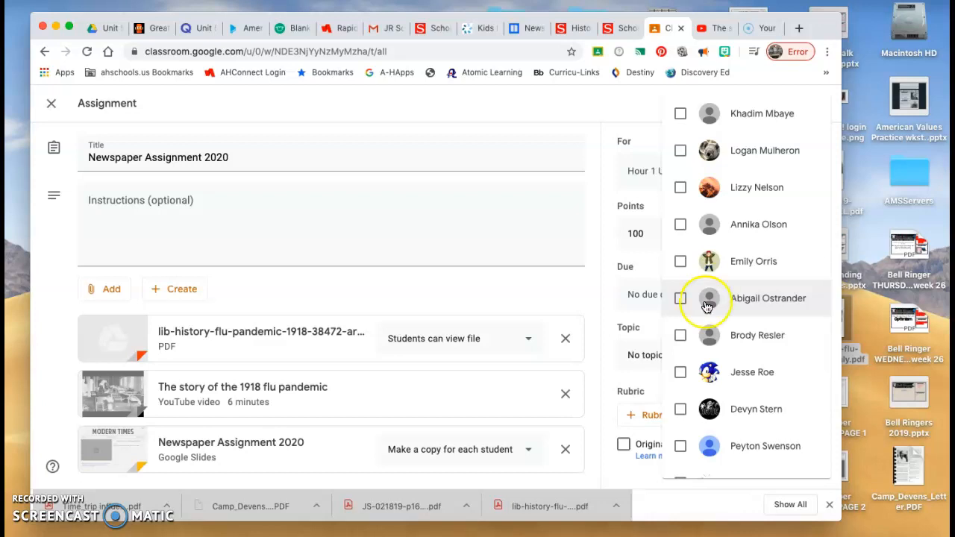
scroll(713, 237, down, 6)
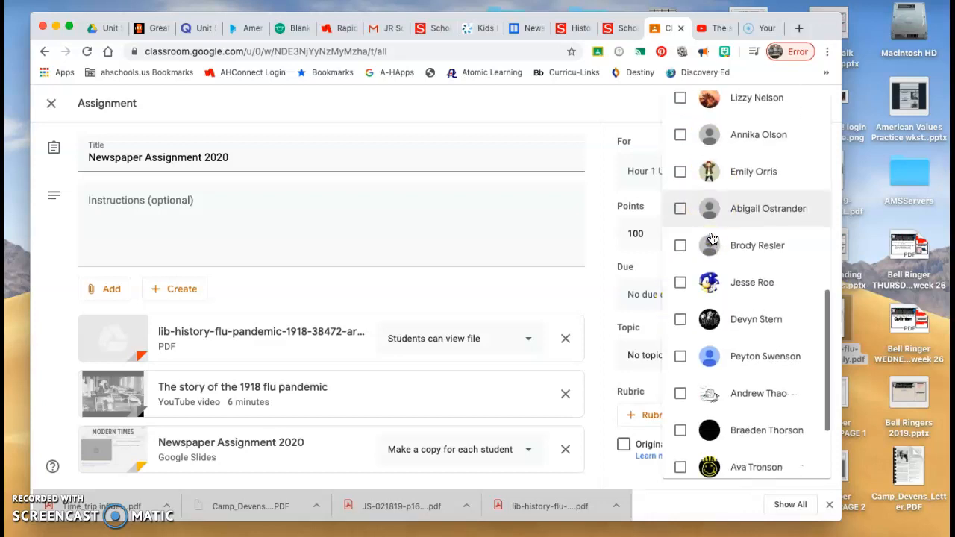
click(681, 381)
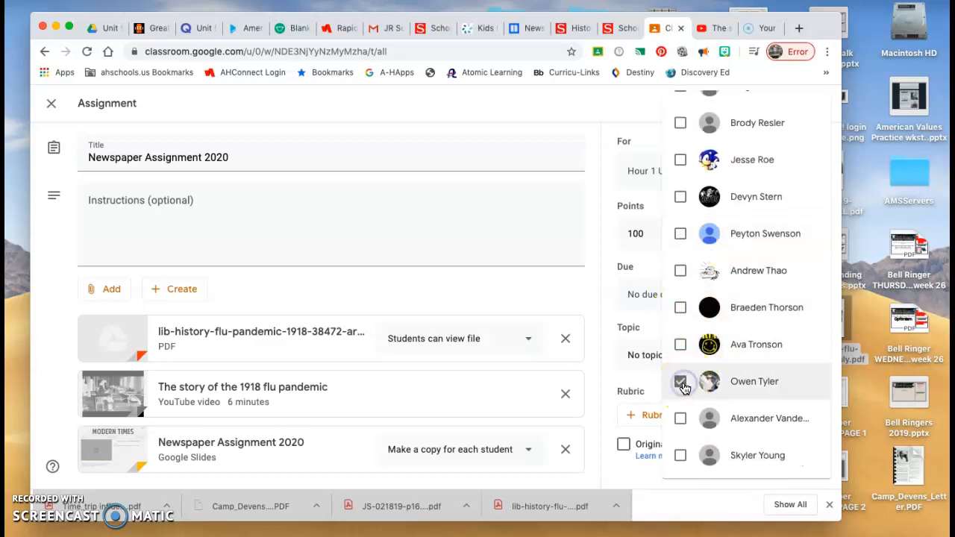
click(602, 457)
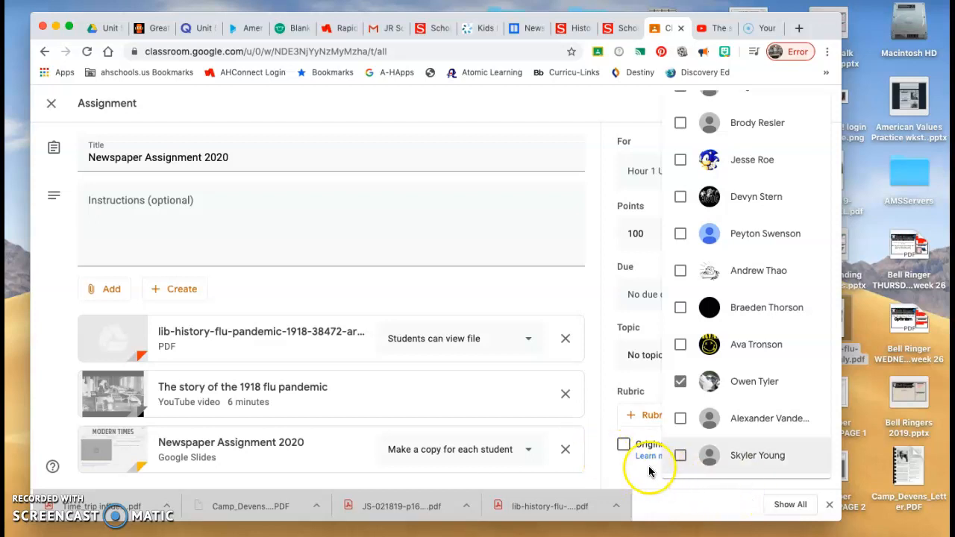
click(604, 451)
Set the assignment's points to 20 and its due date to Apr 1, 2020.
click(622, 235)
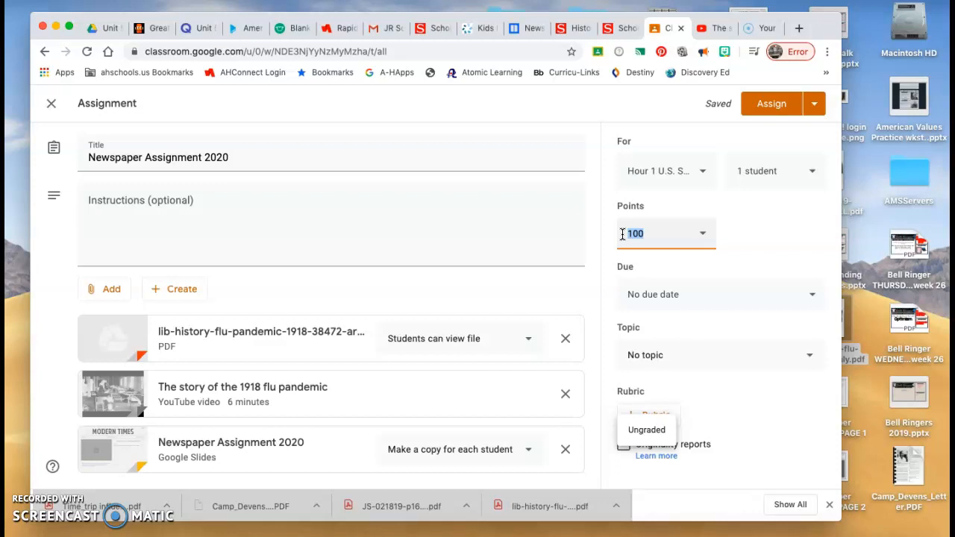
text(20)
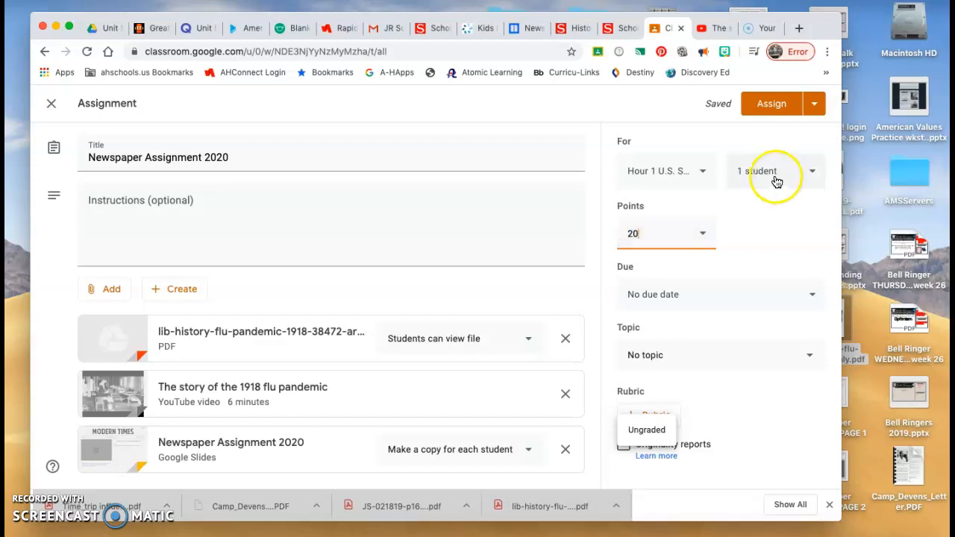
click(736, 300)
click(738, 341)
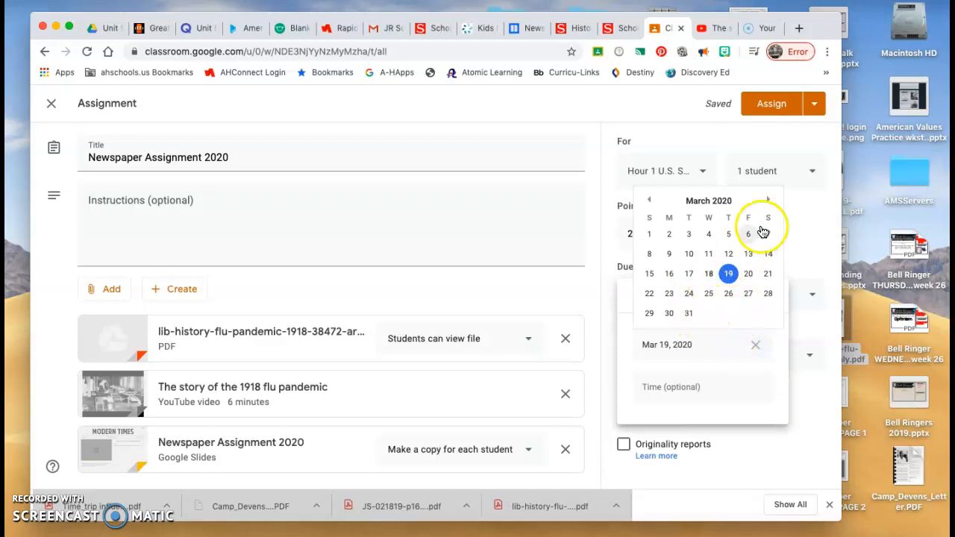
click(767, 199)
click(704, 240)
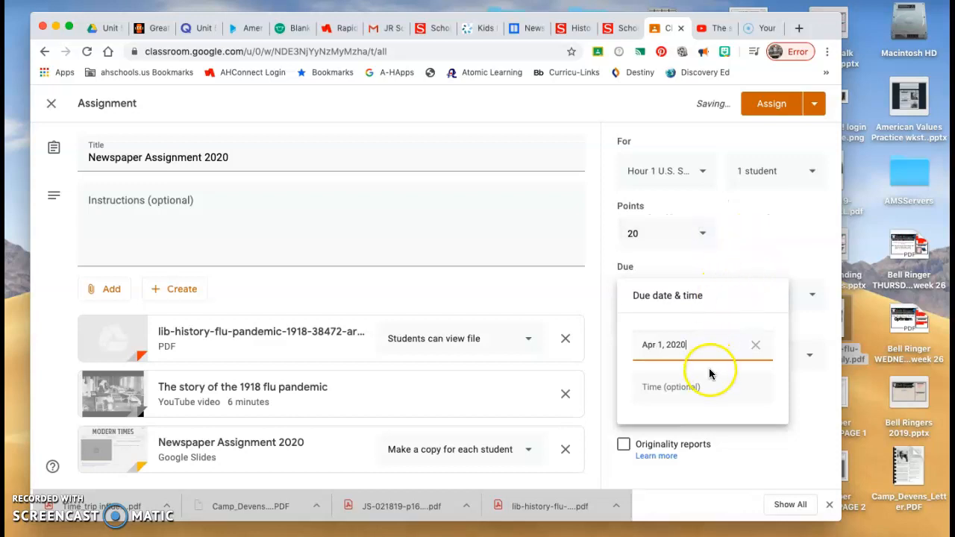
click(752, 239)
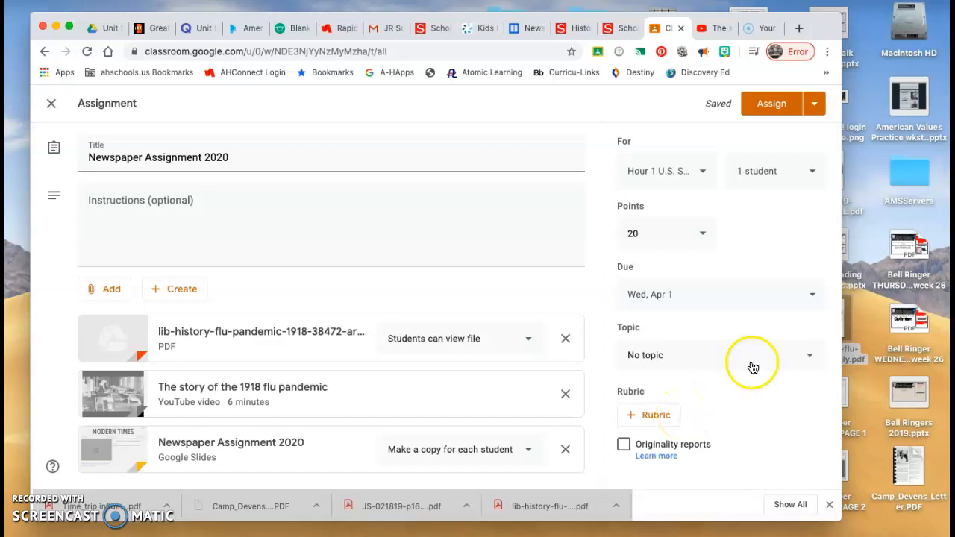
Enter instructions "1) Read the article about the 1918 Influenza Pandemic." and "2) Watch the YouTube video about today's Coronavirus Pandemic and the 1918 Influenza Pandemic.".
click(271, 210)
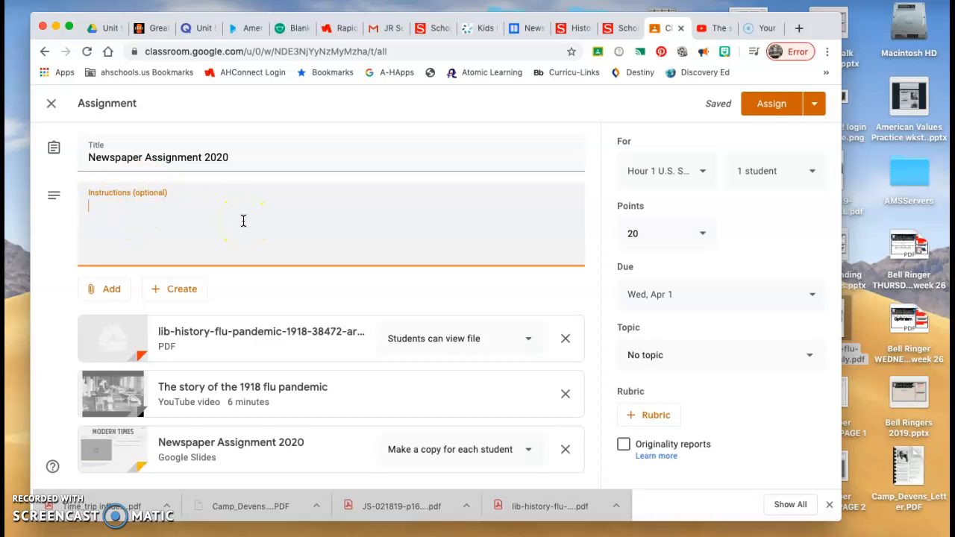
text(1)
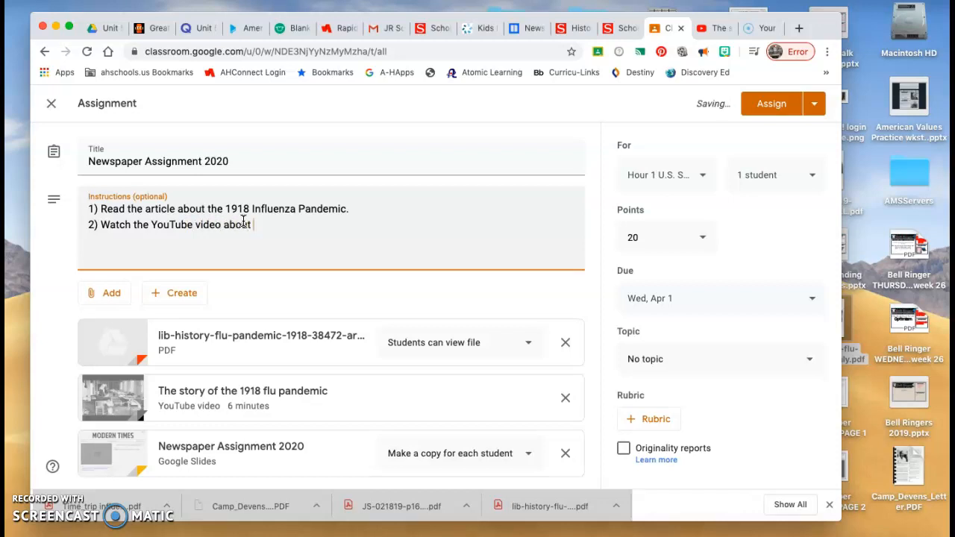
text(Coronavirus Pande)
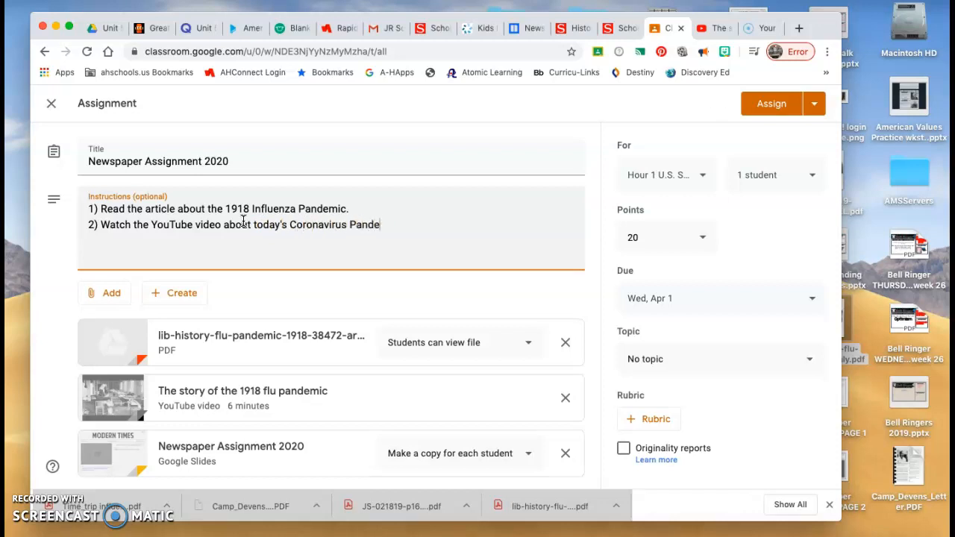
text(mic and the 1918 Influn)
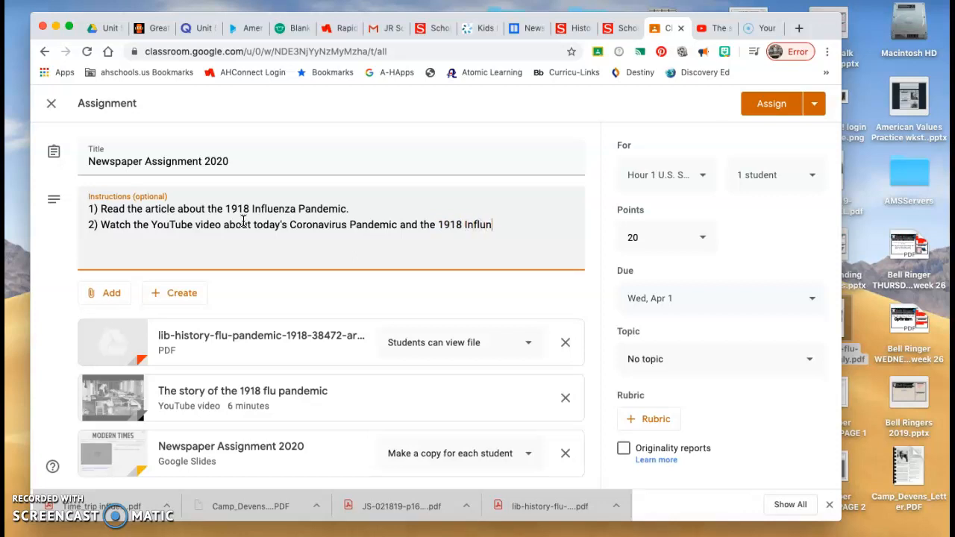
text(nza Pandem)
text(ic.)
Add instruction "3) Create a primary source Newspaper article featuring an essay about how your life has been impacted by the COVID-19 pandemic.".
text(3) )
text(Create )
text(a)
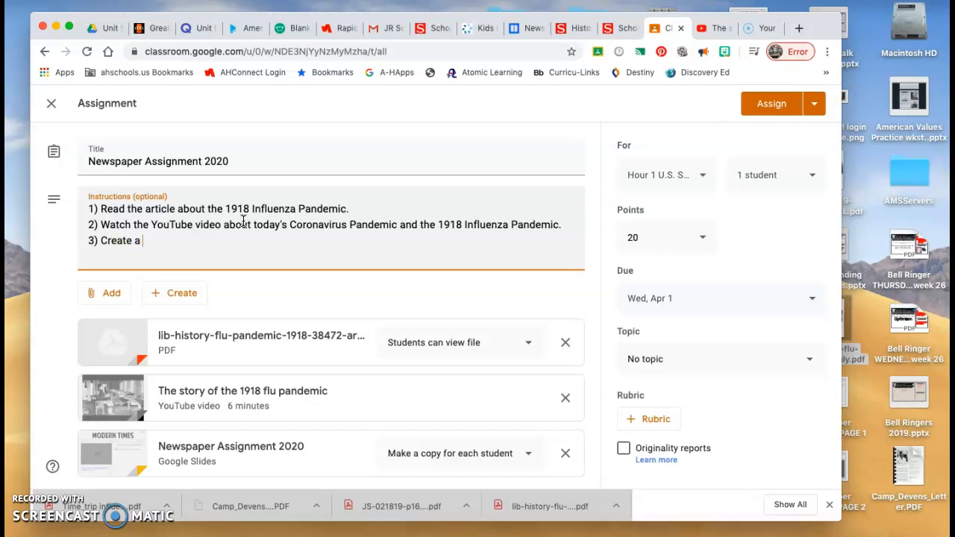
text( primary source Newspaper)
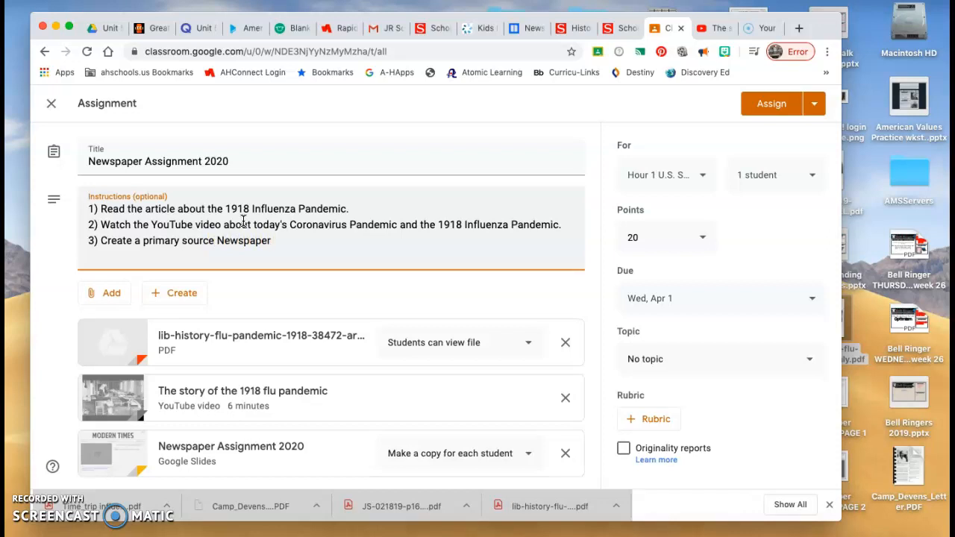
text( article feature)
key(BackSpace)
text(ing an exc)
key(BackSpace)
key(BackSpace)
text(ssay about y)
key(BackSpace)
text(how )
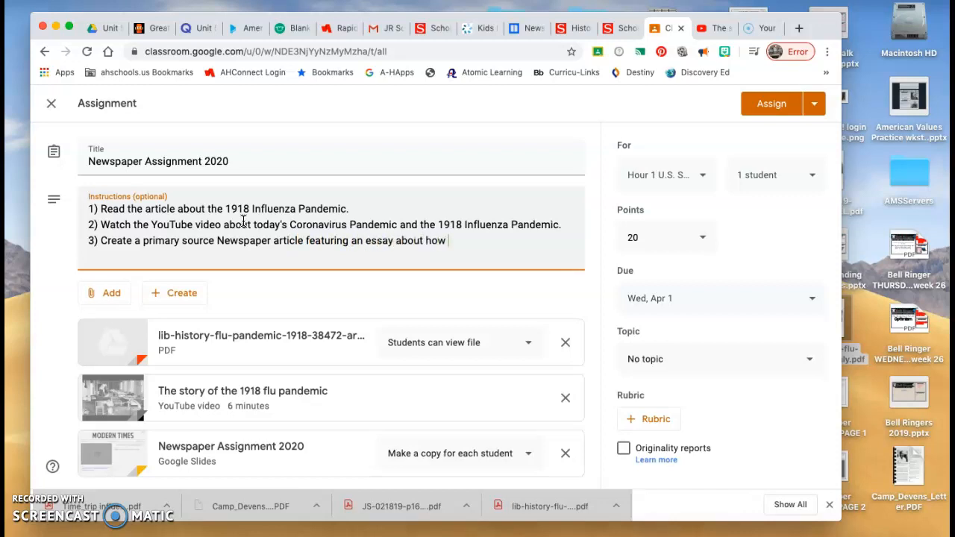
text(your life has been impacted by the)
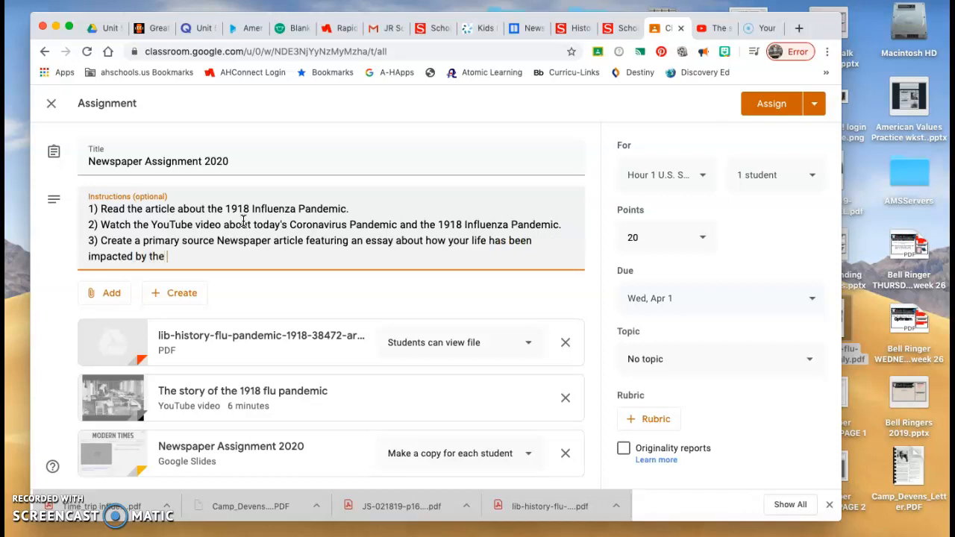
text( COVID-19 pande)
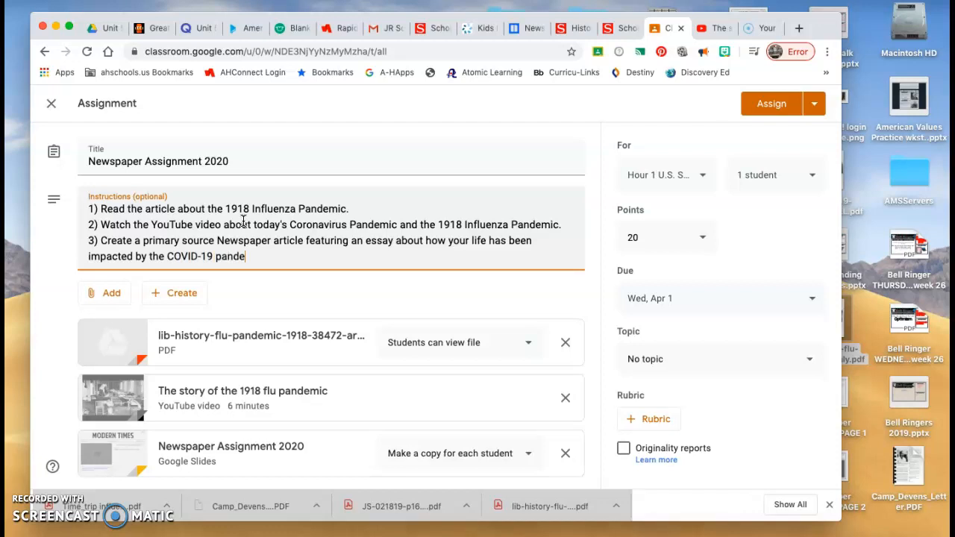
Continue instruction 3 with a second sentence starting "Include 2 photographs in your article that depict".
text(mic. Include 2 ph)
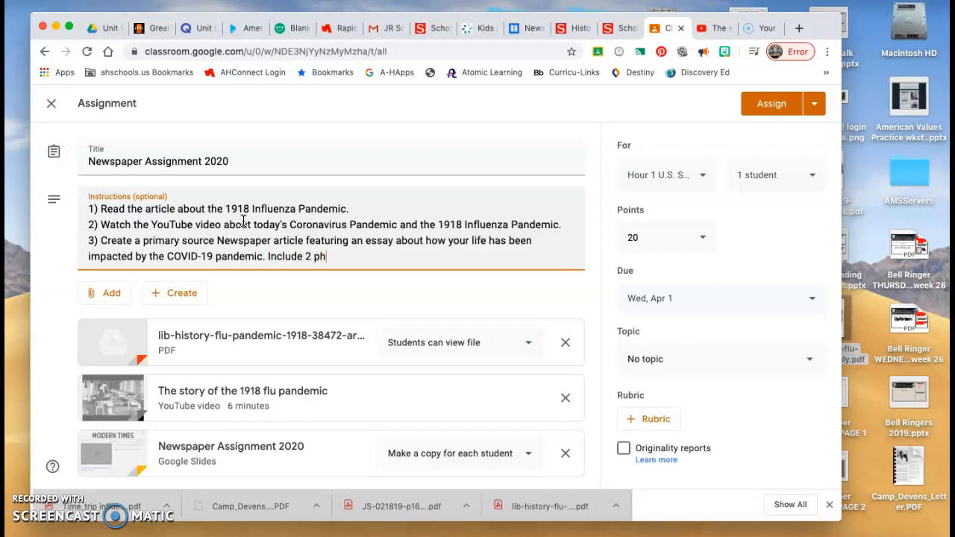
text(otographs in your)
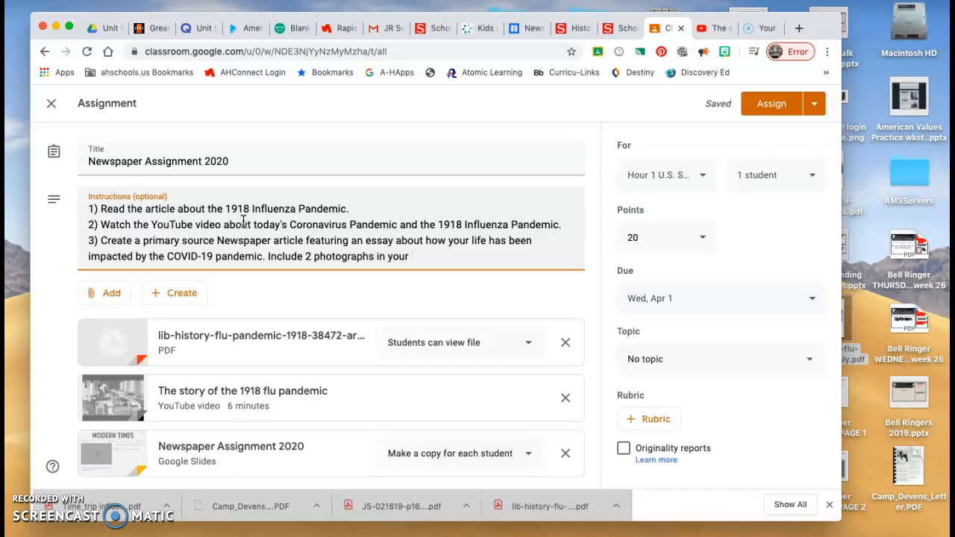
text( article that depict)
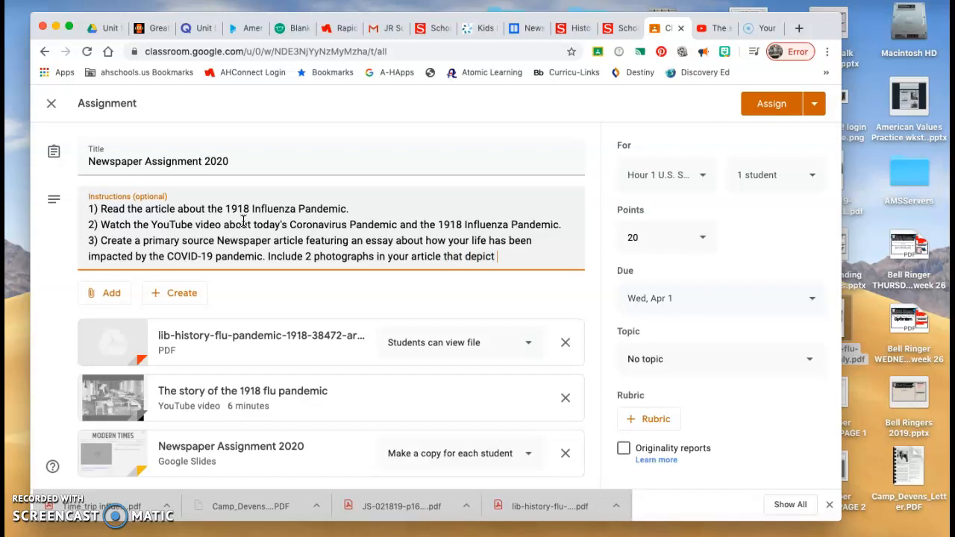
text( elmen)
text(ts from)
key(BackSpace)
key(BackSpace)
key(BackSpace)
key(BackSpace)
key(BackSpace)
key(BackSpace)
key(BackSpace)
key(BackSpace)
key(BackSpace)
key(BackSpace)
text(ements or imag)
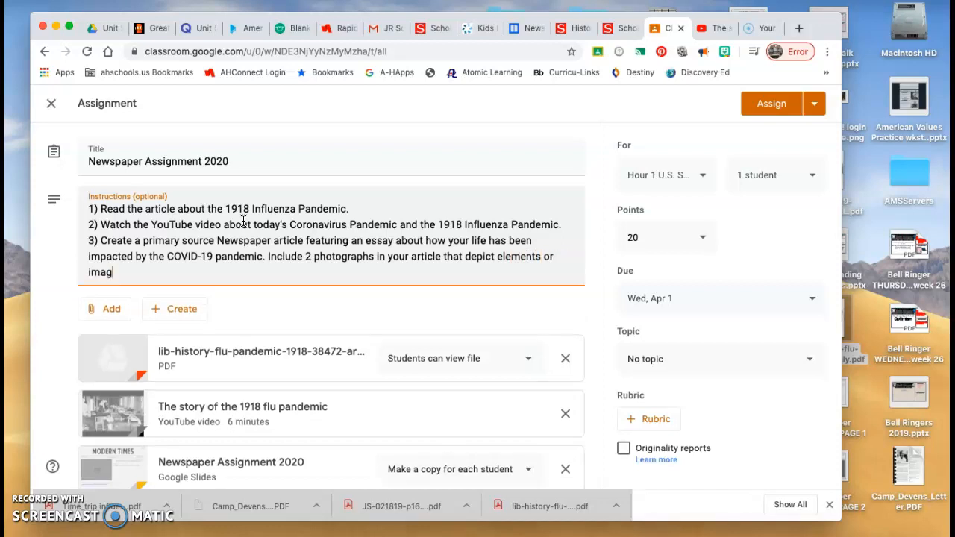
text(es of you)
key(BackSpace)
key(BackSpace)
key(BackSpace)
text(life)
key(BackSpace)
key(BackSpace)
key(BackSpace)
key(BackSpace)
key(BackSpace)
key(BackSpace)
key(BackSpace)
key(BackSpace)
key(BackSpace)
key(BackSpace)
key(BackSpace)
key(BackSpace)
key(BackSpace)
key(BackSpace)
key(BackSpace)
key(BackSpace)
key(BackSpace)
key(BackSpace)
key(BackSpace)
key(BackSpace)
key(BackSpace)
key(BackSpace)
key(BackSpace)
text(life in)
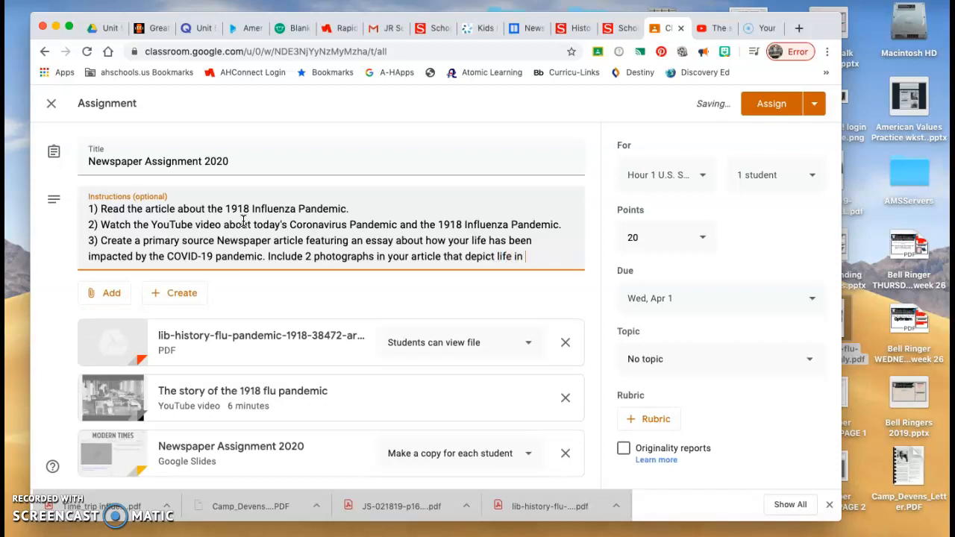
key(BackSpace)
key(BackSpace)
text(in our)
key(BackSpace)
key(BackSpace)
key(BackSpace)
key(BackSpace)
key(BackSpace)
key(BackSpace)
key(BackSpace)
Complete the photograph sentence with "how your life has been impacted." and assign the finished assignment.
text(how your life has been impacted.)
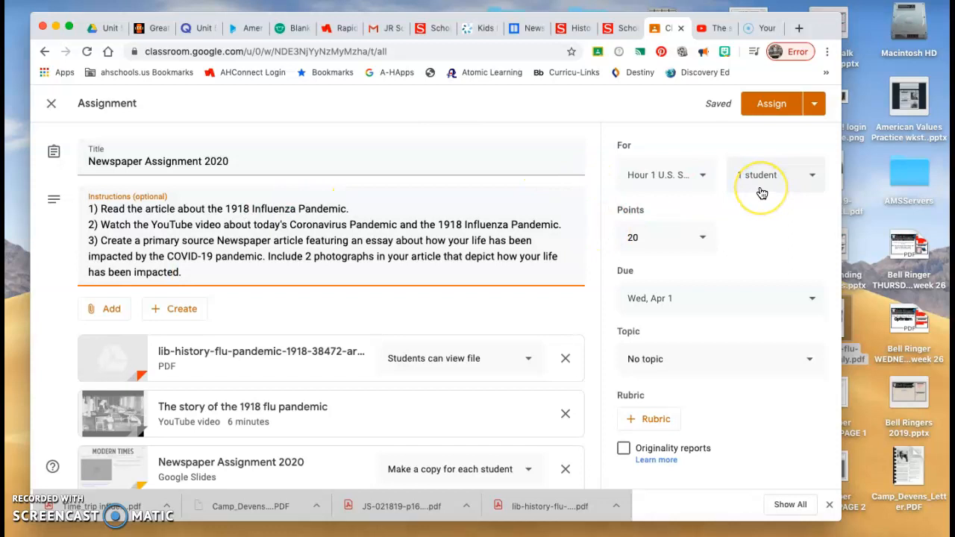
click(772, 109)
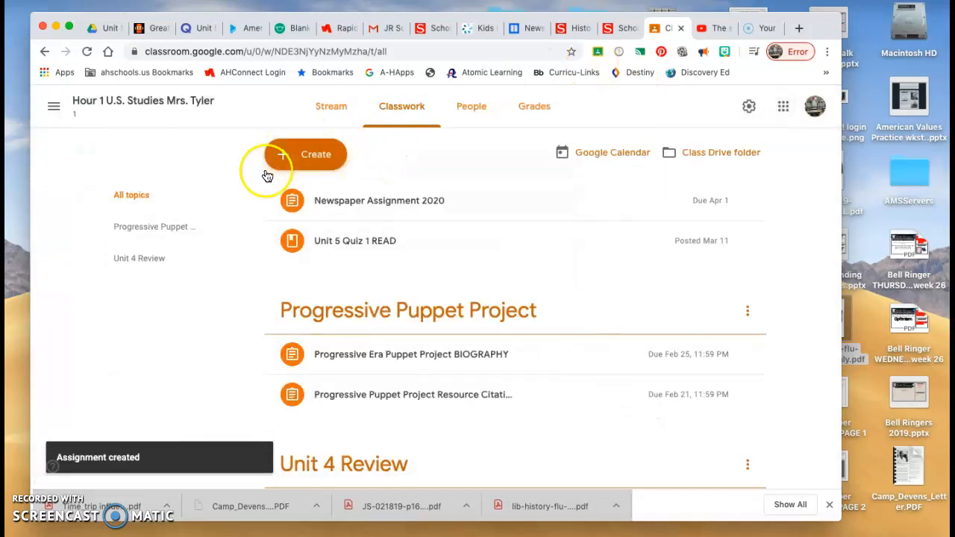
Expand the posted Newspaper Assignment 2020 in the classwork list and review its instructions and attachments.
click(386, 212)
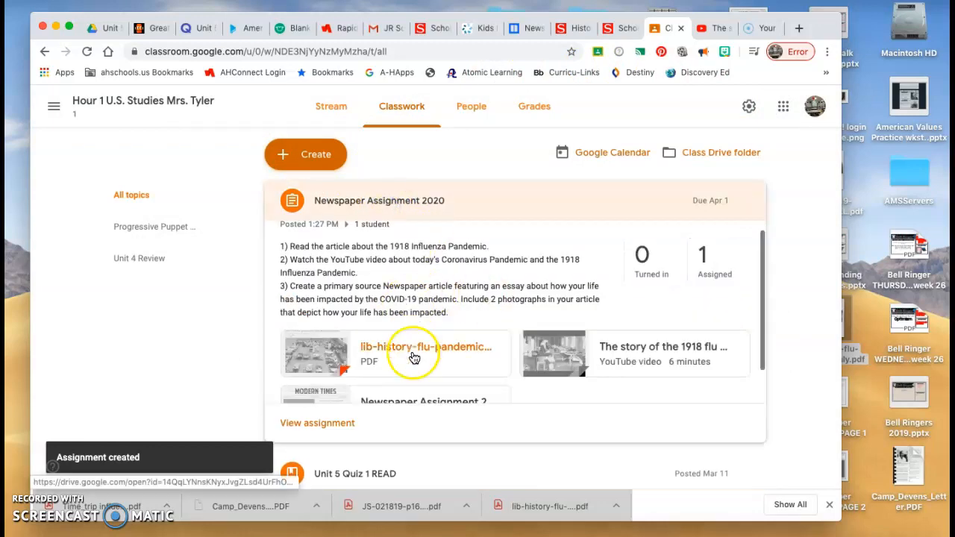
scroll(414, 359, down, 2)
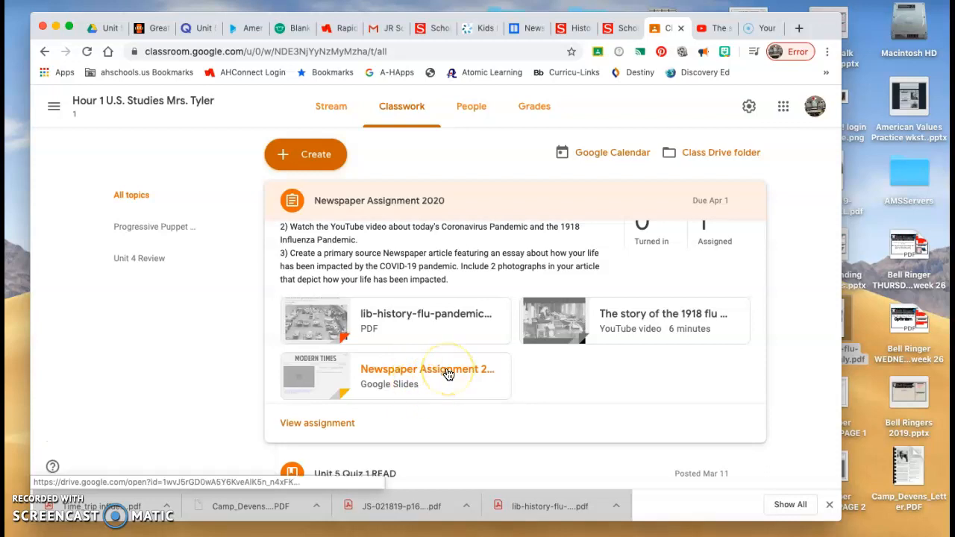
scroll(448, 374, up, 2)
scroll(448, 374, down, 1)
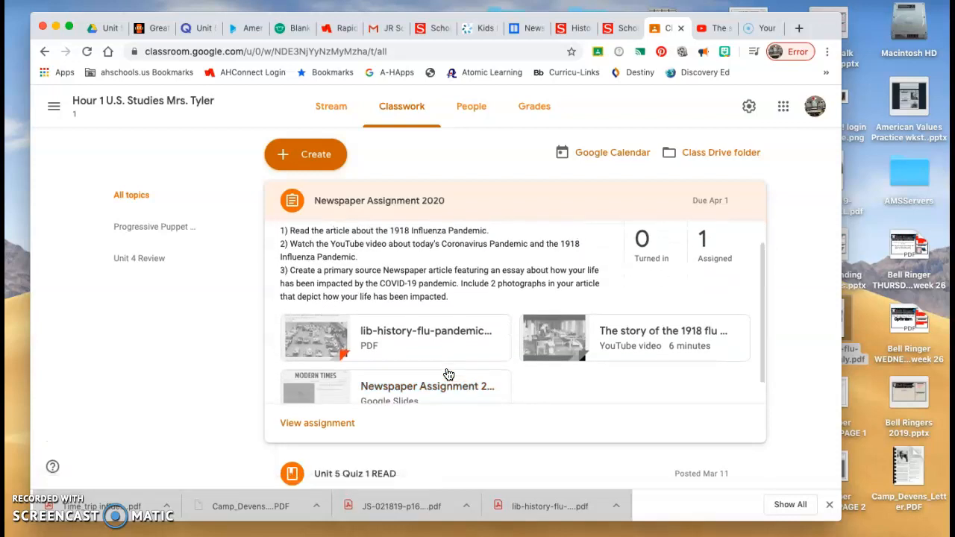